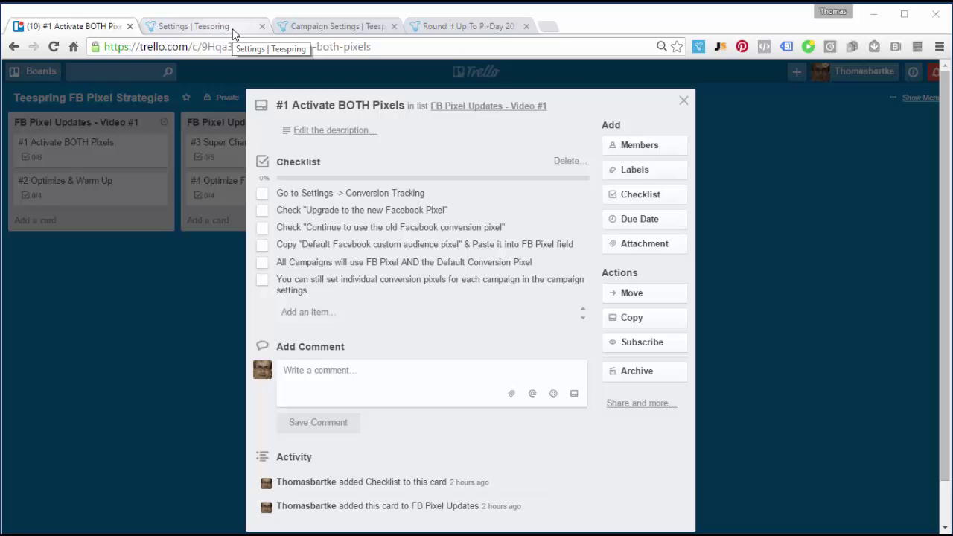
Switch to the Teespring conversion tracking settings and turn Upgrade to the new Facebook Pixel off and back on.
left_click(232, 28)
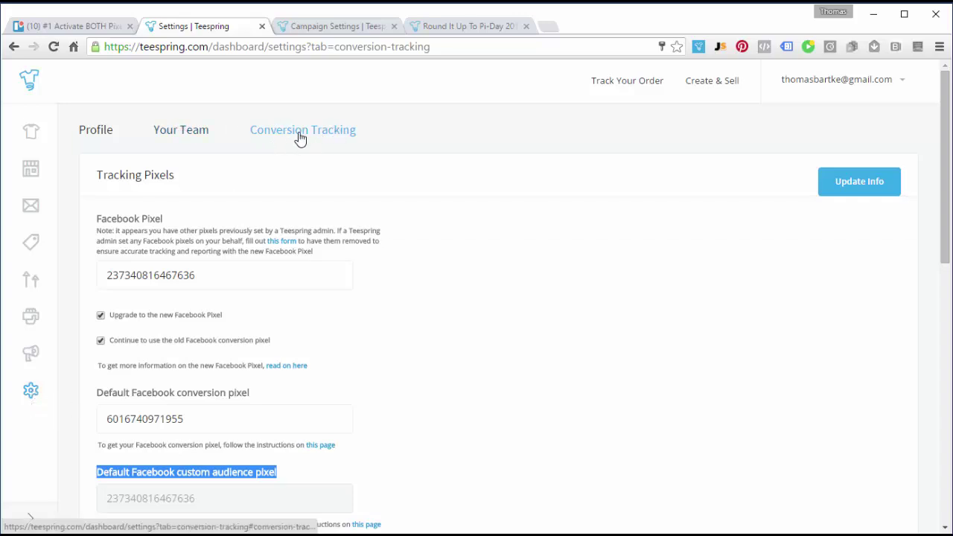
scroll(386, 236, "down", 1)
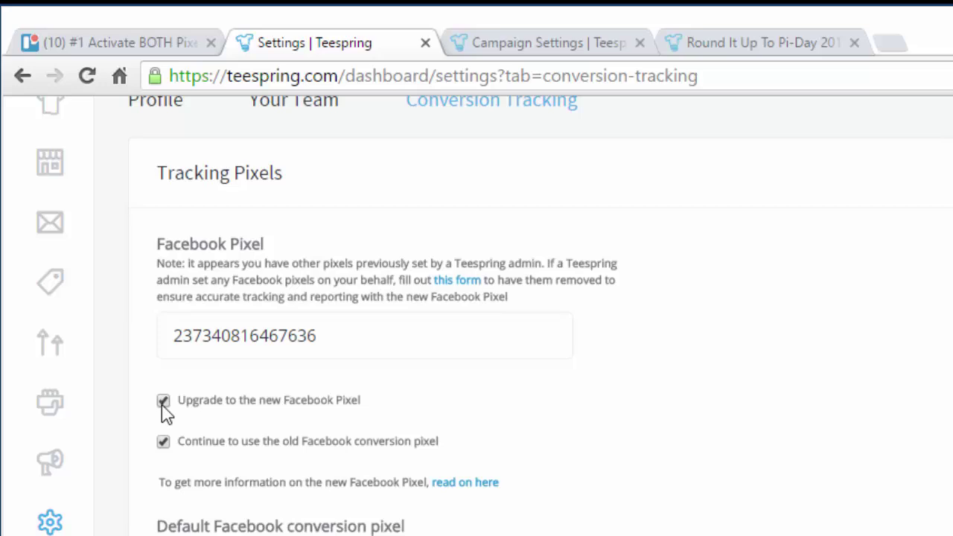
left_click(162, 403)
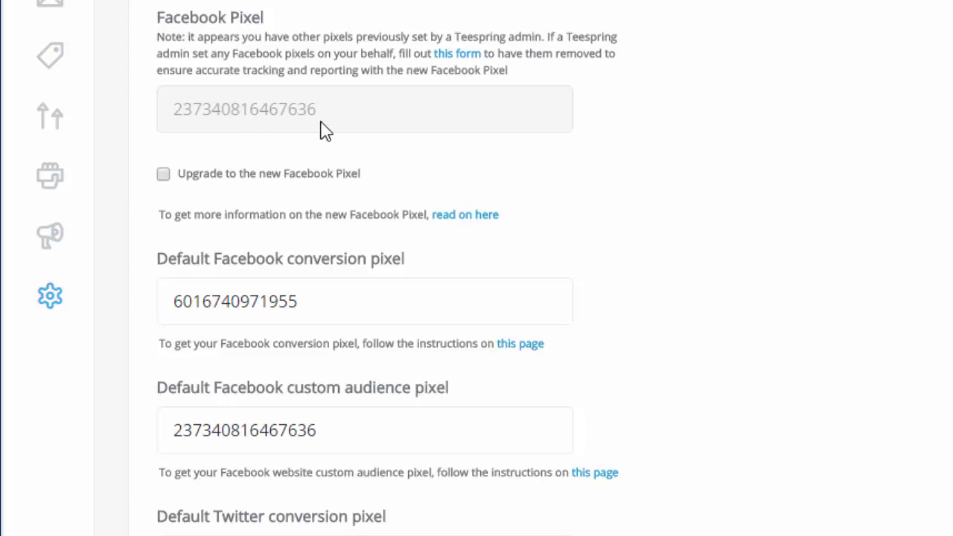
left_click(163, 174)
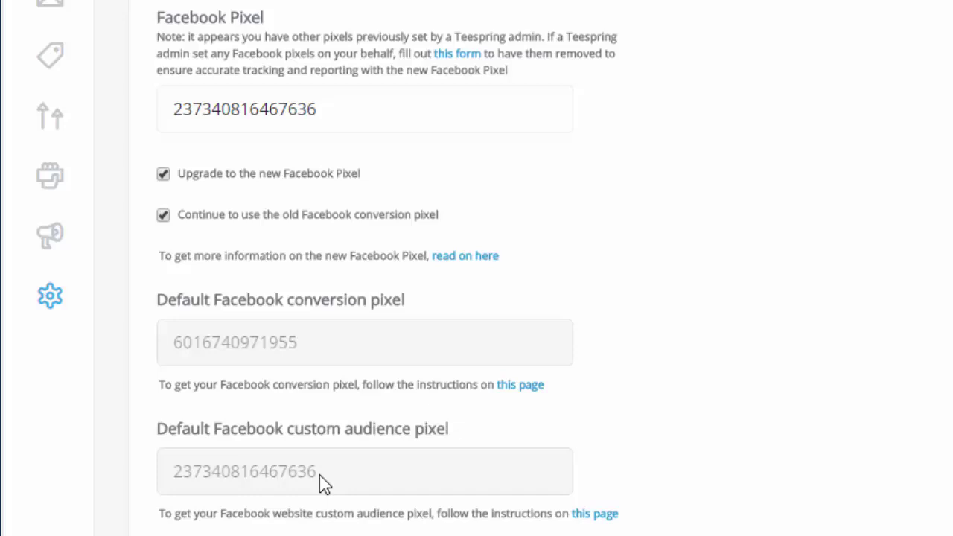
Compare the default Facebook custom audience pixel ID with the Facebook Pixel field and review the other tracking pixel settings.
left_click_drag(330, 481, 170, 476)
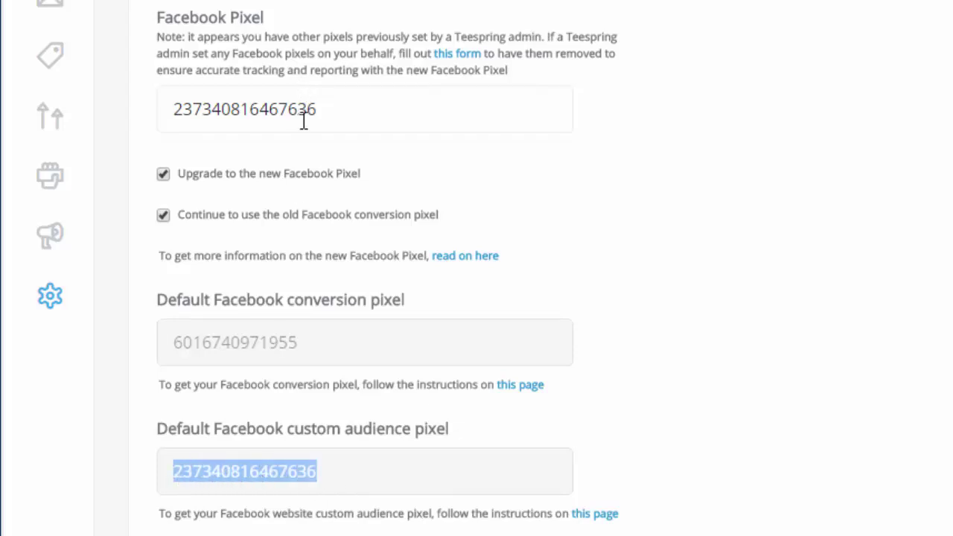
left_click(330, 113)
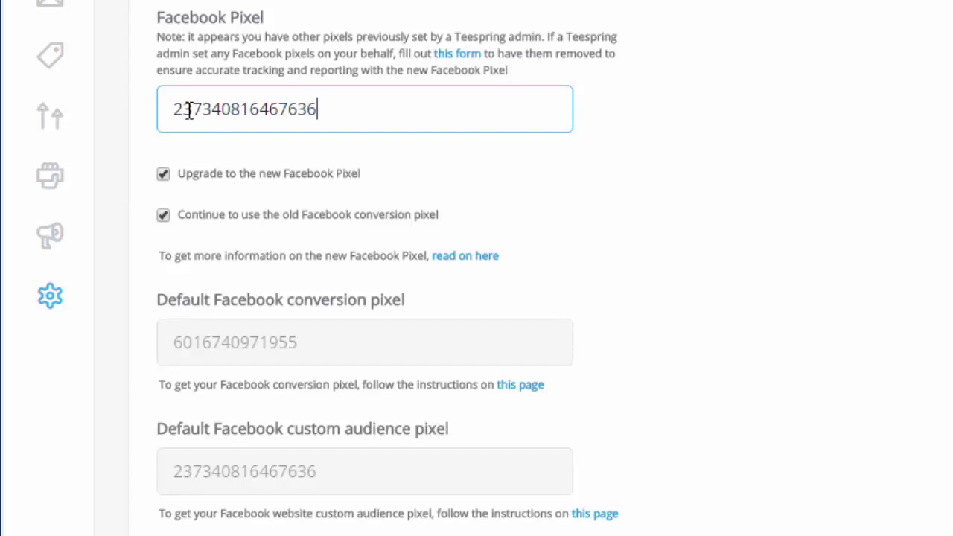
scroll(778, 298, "down", 12)
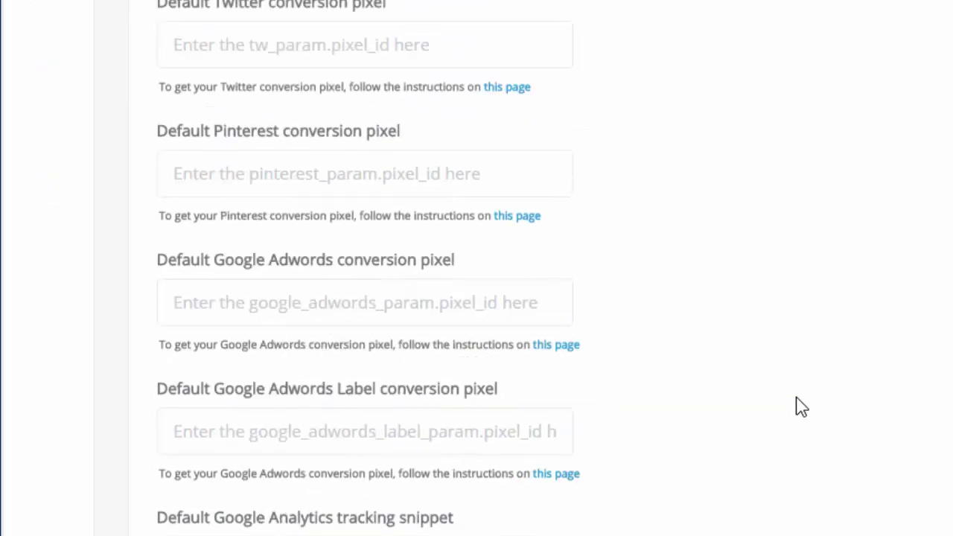
scroll(782, 398, "up", 2)
left_click(225, 405)
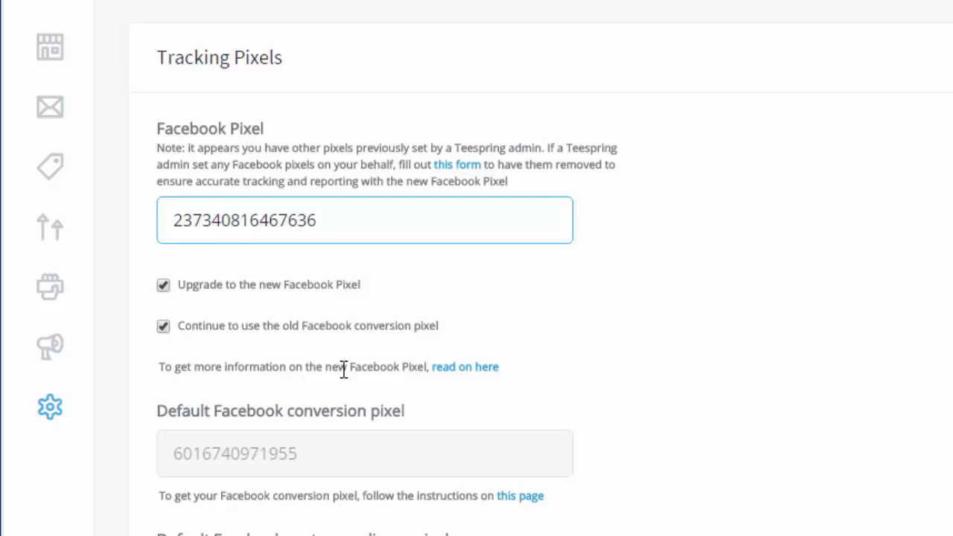
left_click(590, 391)
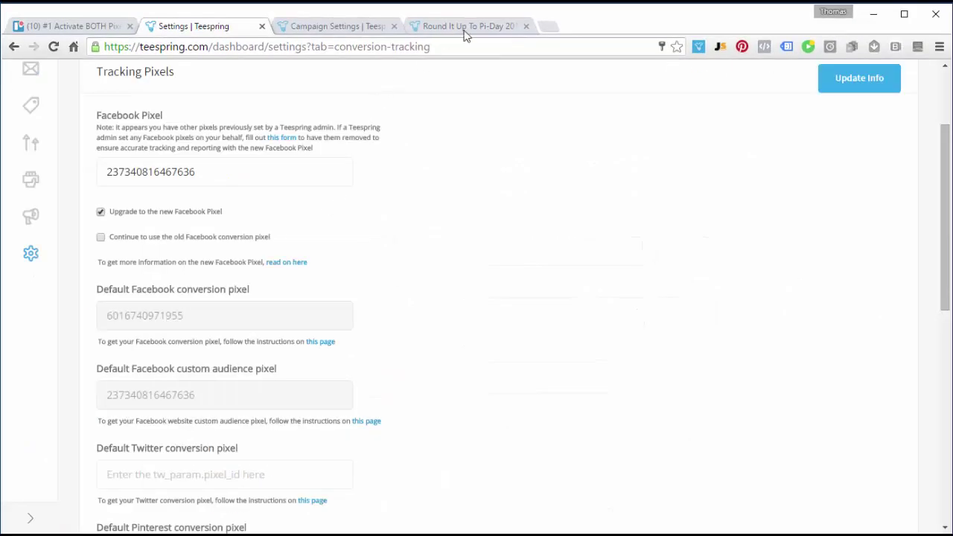
Reload the Round It Up To Pi-Day 2016 campaign page and inspect its first ViewContent event log in Pixel Helper.
left_click(466, 29)
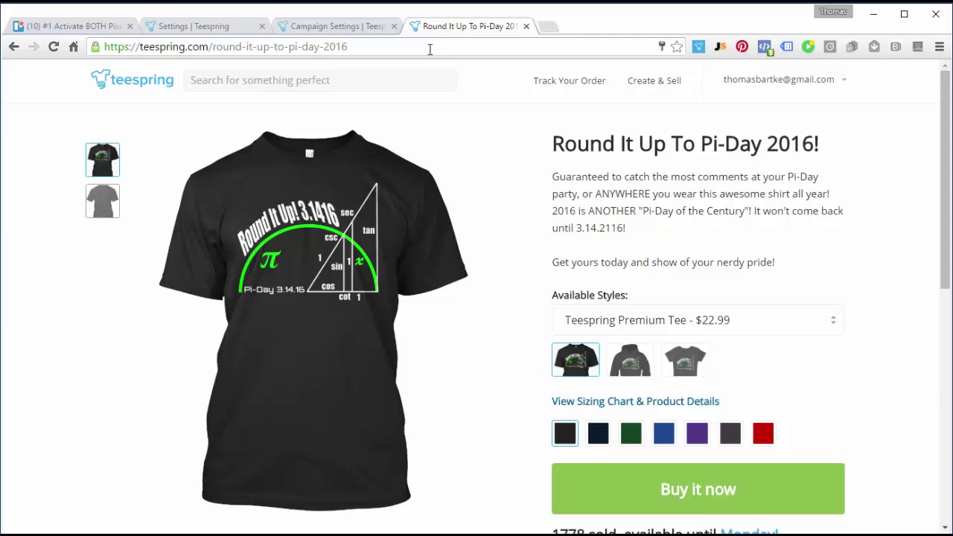
left_click(52, 47)
left_click(764, 47)
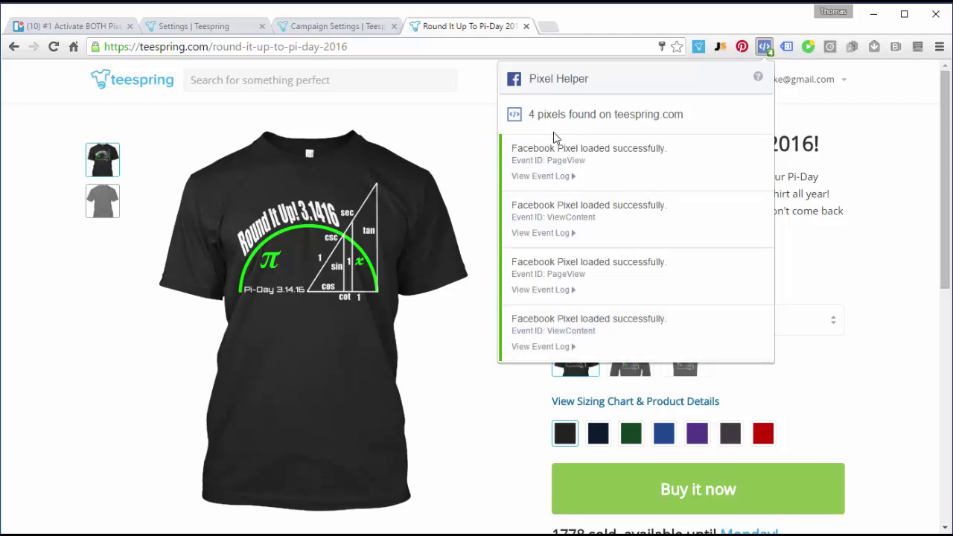
left_click(574, 234)
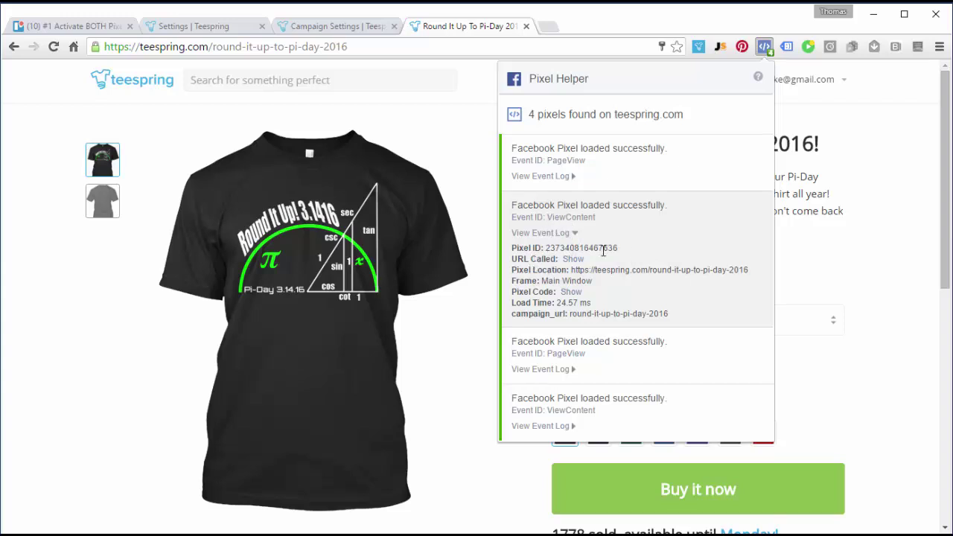
Check the Facebook Pixel ID in the Teespring settings against the campaign page's first ViewContent event log.
left_click(195, 28)
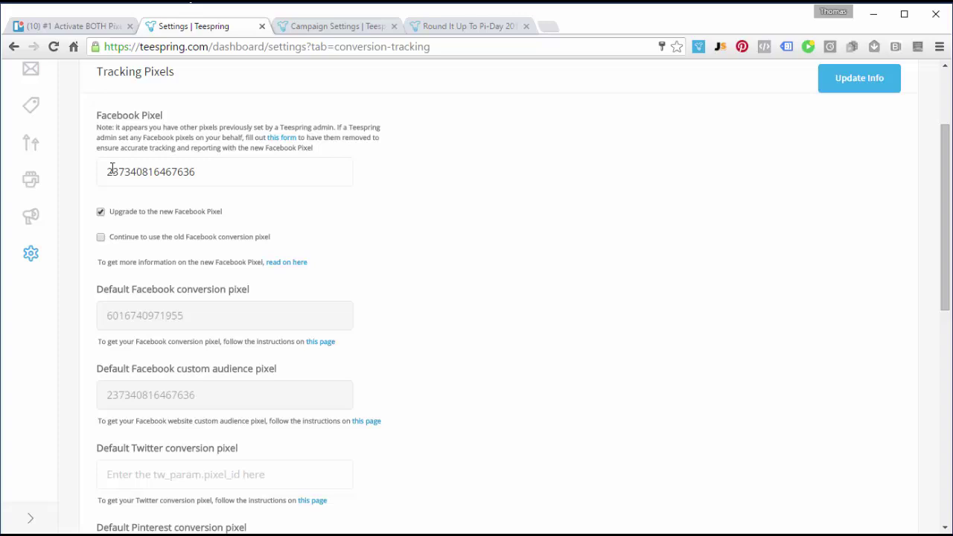
left_click(487, 28)
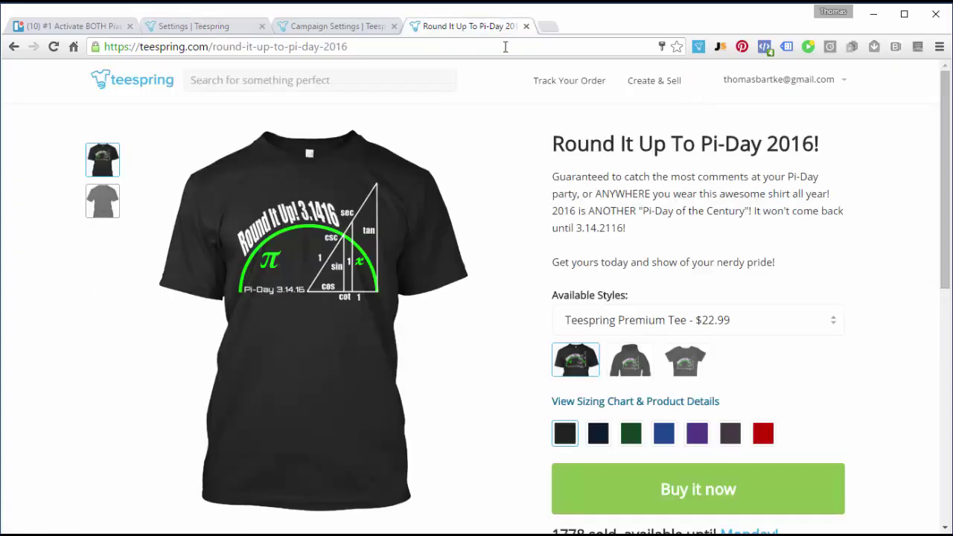
left_click(764, 46)
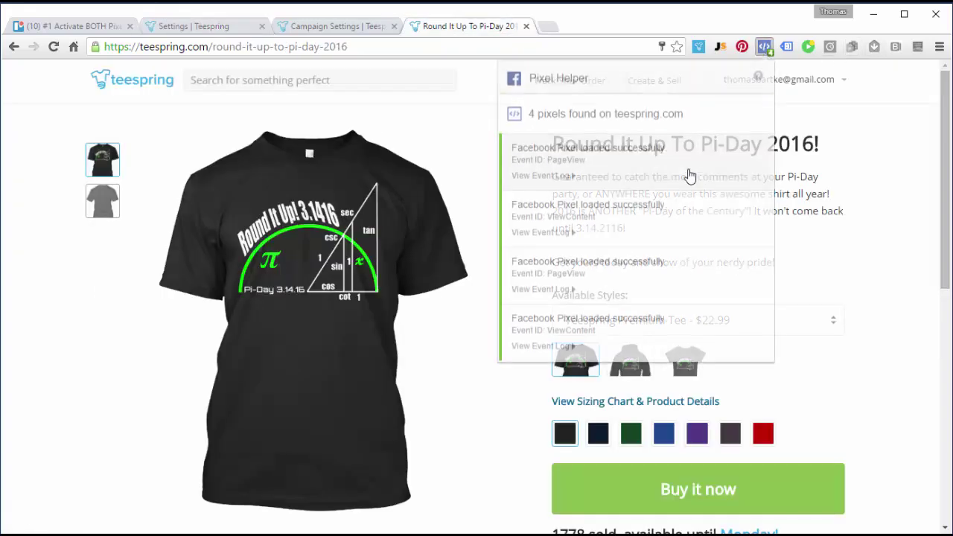
left_click(578, 235)
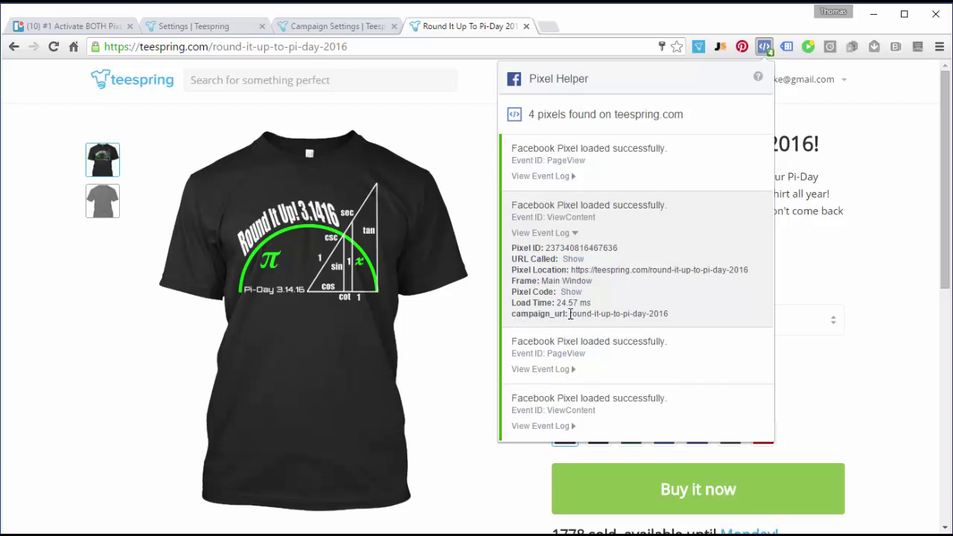
Compare the campaign_url value in the ViewContent event log with the campaign page's web address.
left_click_drag(570, 314, 670, 325)
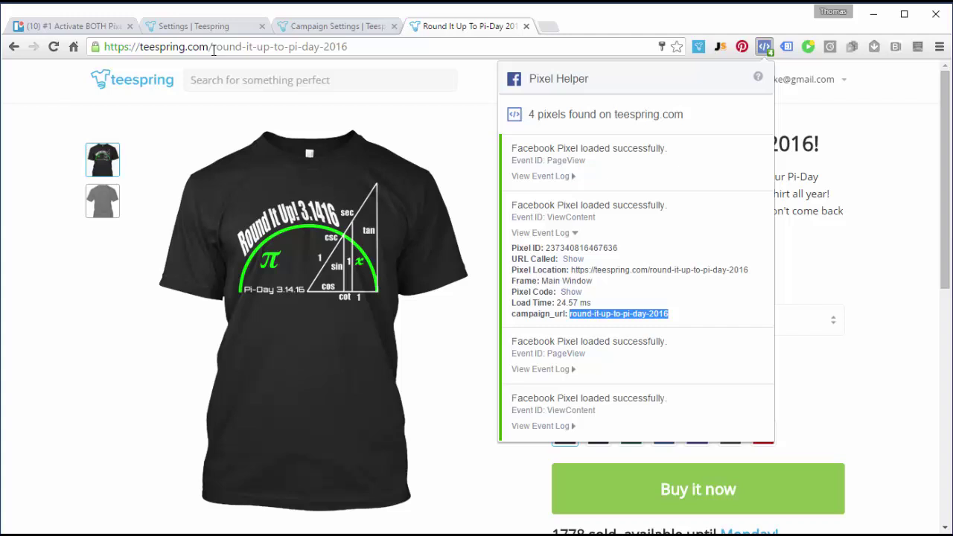
left_click_drag(212, 49, 346, 51)
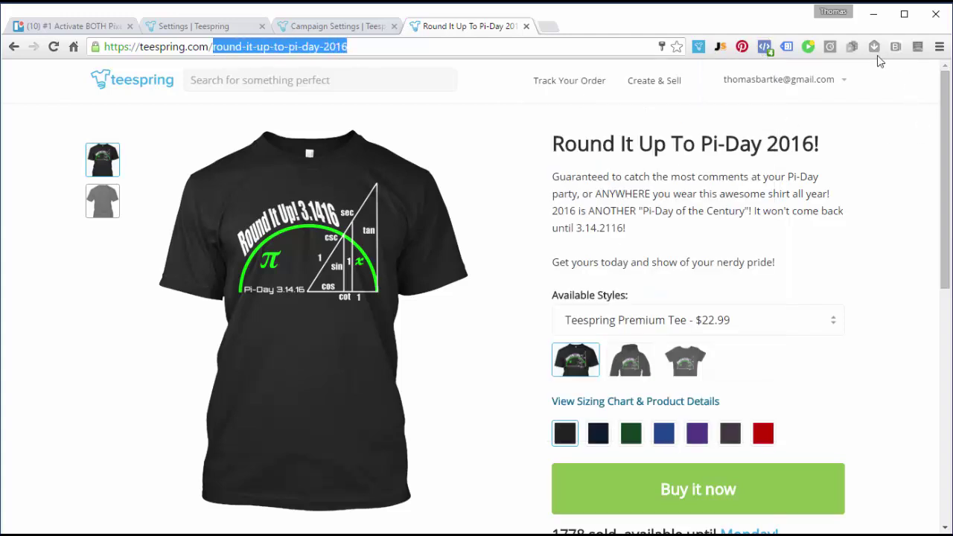
left_click(764, 47)
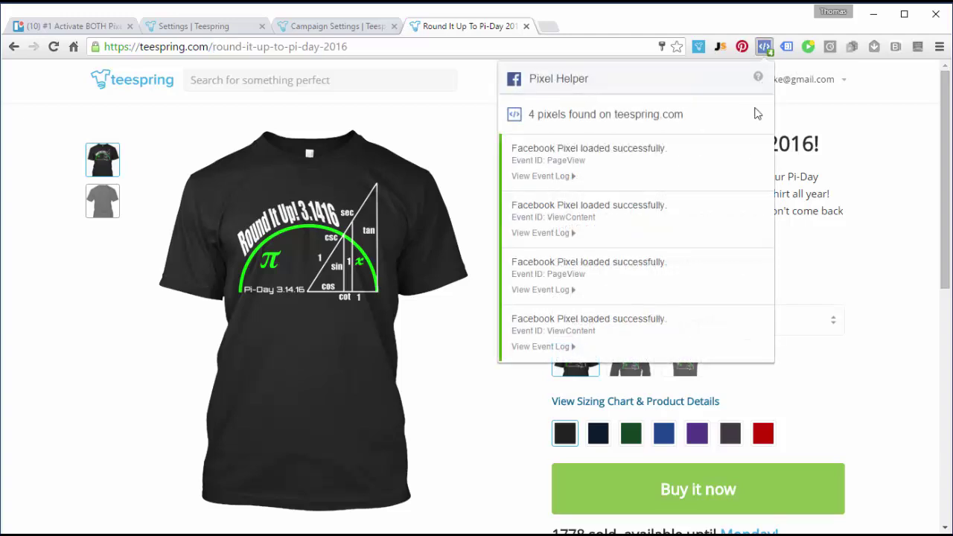
left_click(575, 234)
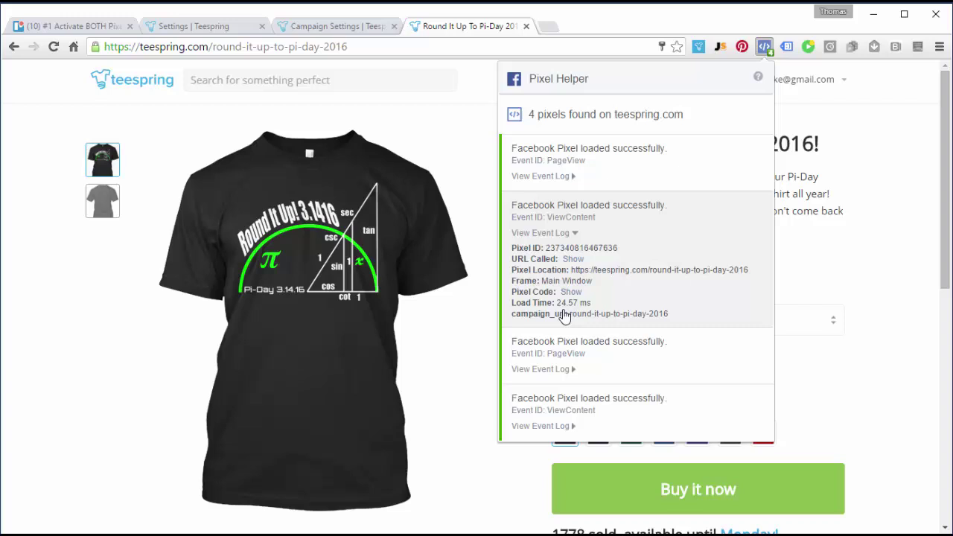
left_click(872, 325)
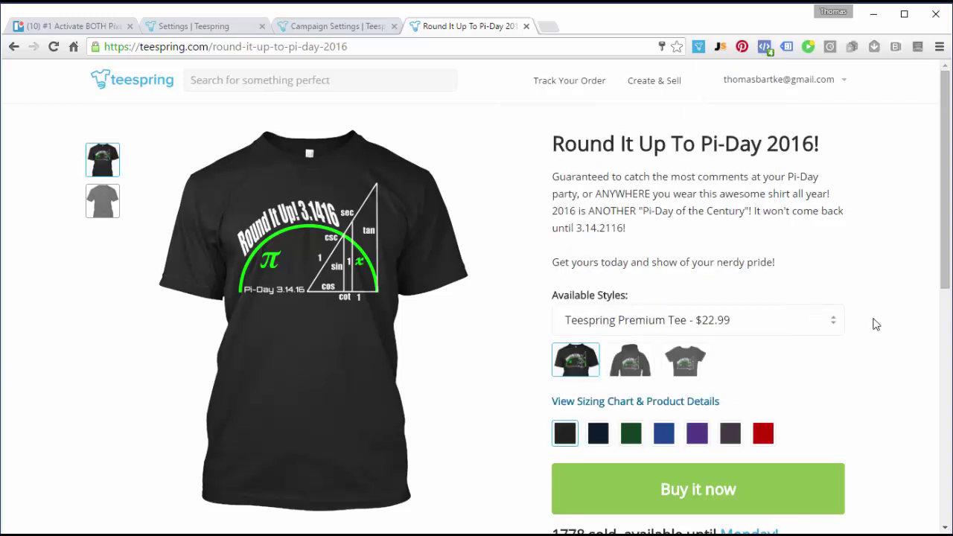
Order one black Teespring Premium Tee in size XL from the Pi-Day campaign page and proceed to checkout.
left_click(97, 28)
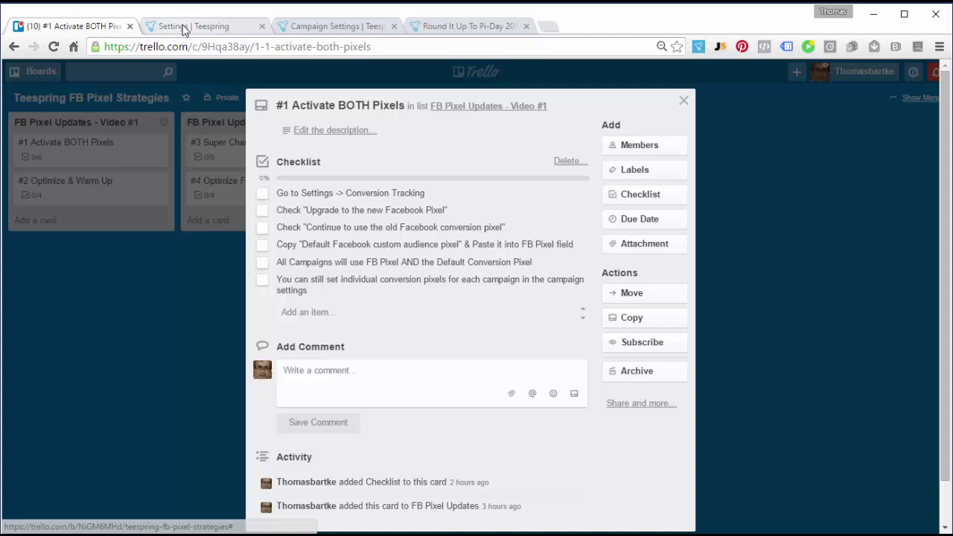
left_click(454, 27)
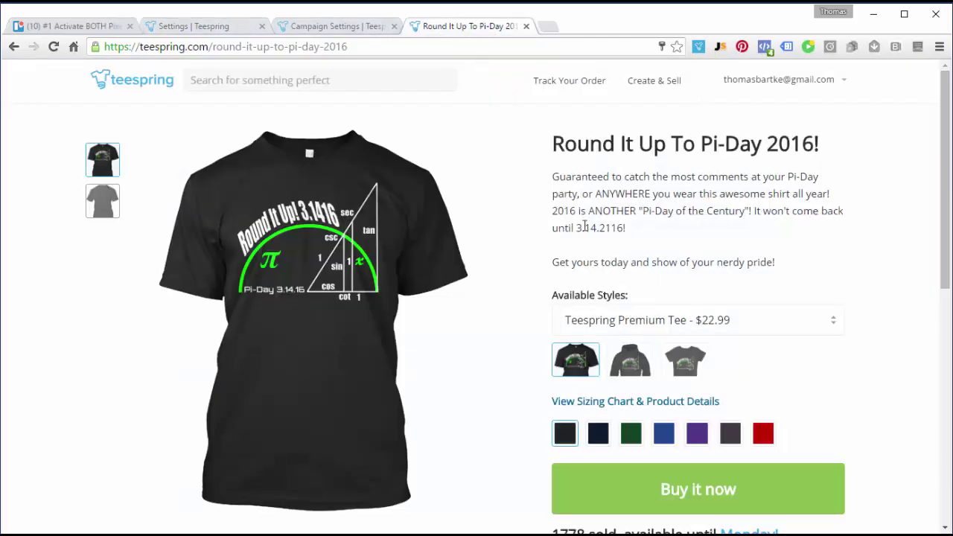
left_click(729, 471)
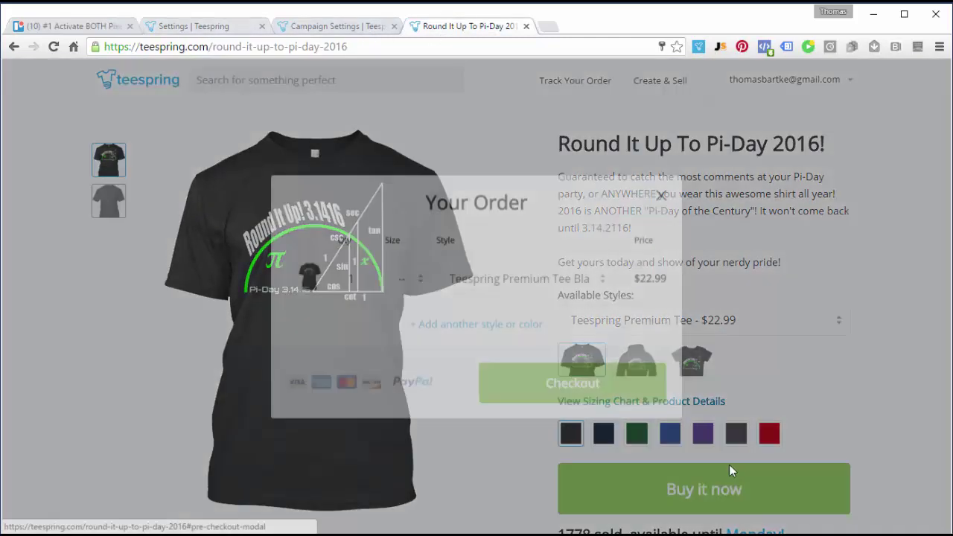
left_click(421, 283)
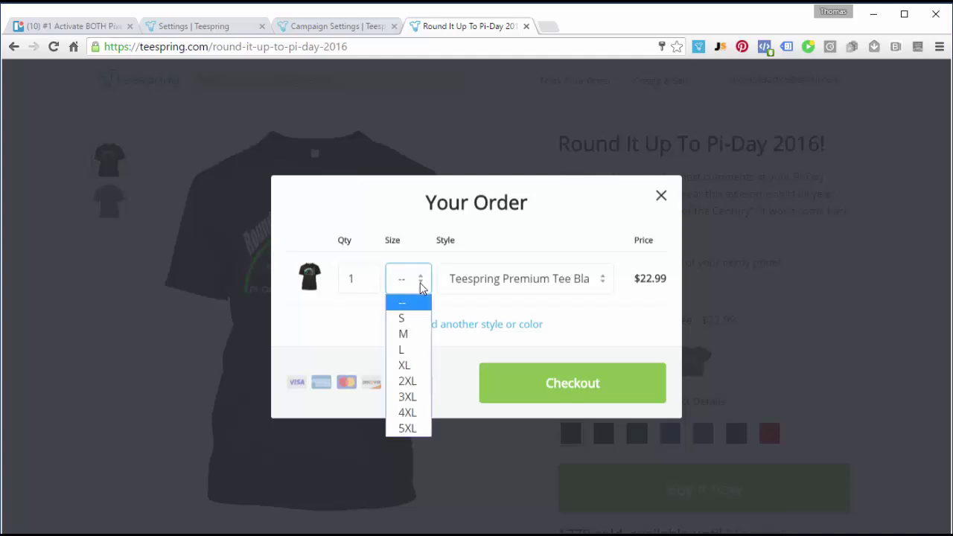
left_click(411, 365)
left_click(558, 388)
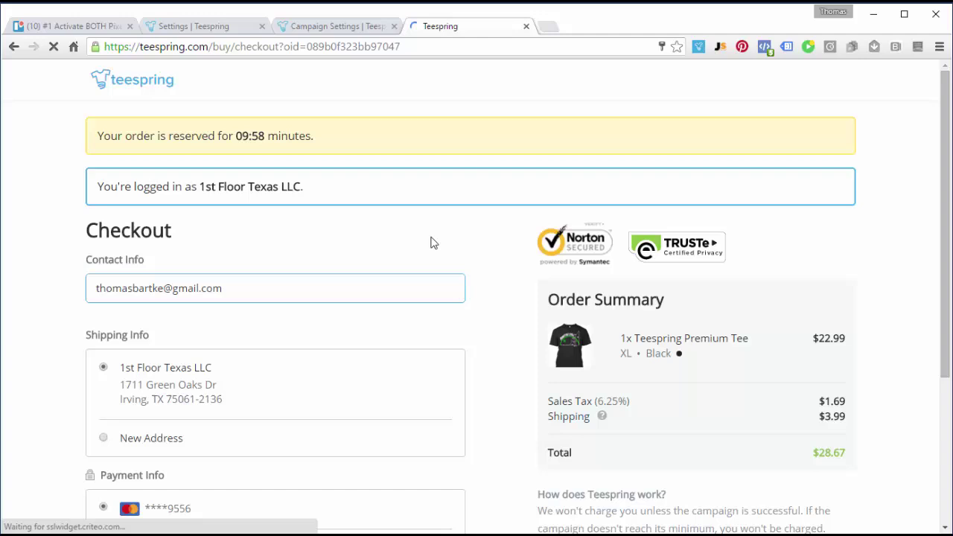
Inspect the checkout page's AddToCart event logs in Pixel Helper, checking the pixel ID and campaign_url of the second one.
left_click(765, 47)
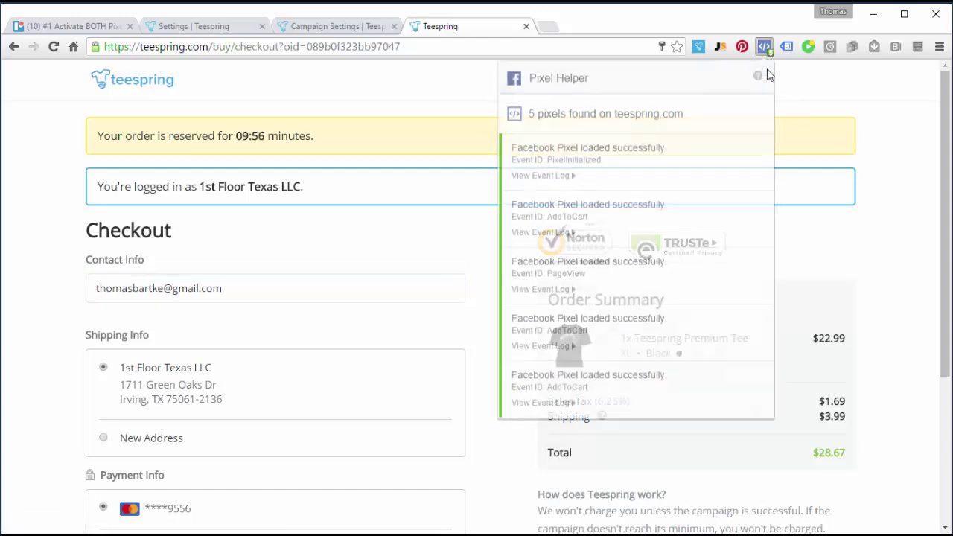
left_click(574, 235)
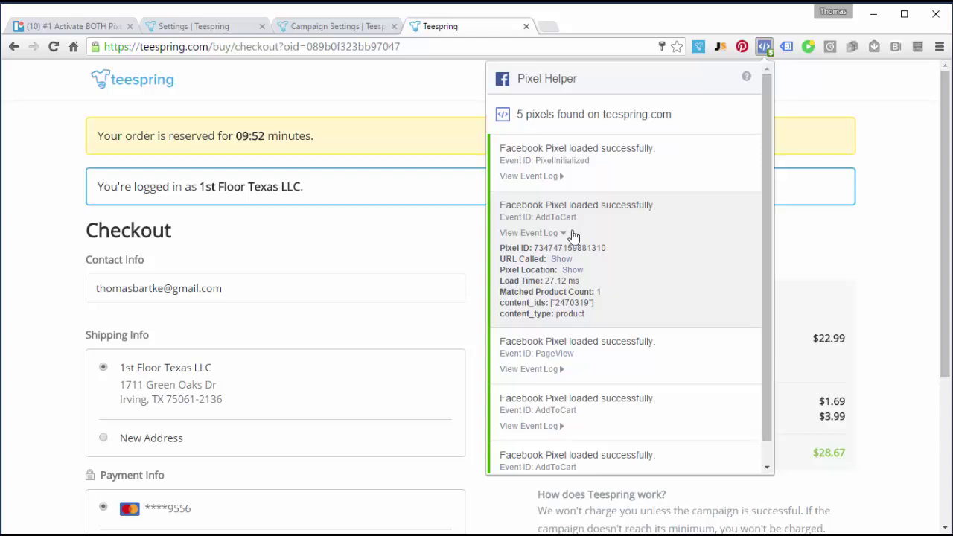
left_click(564, 235)
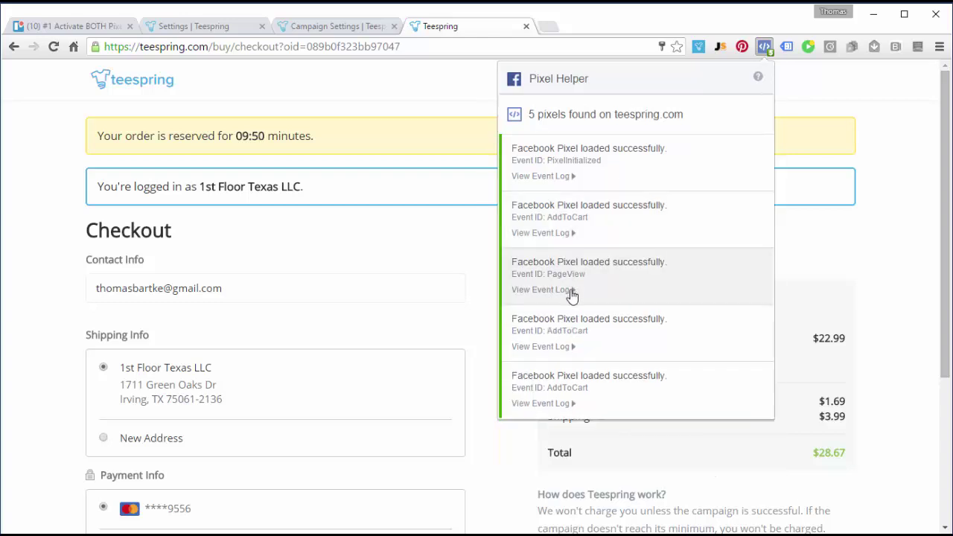
left_click(573, 349)
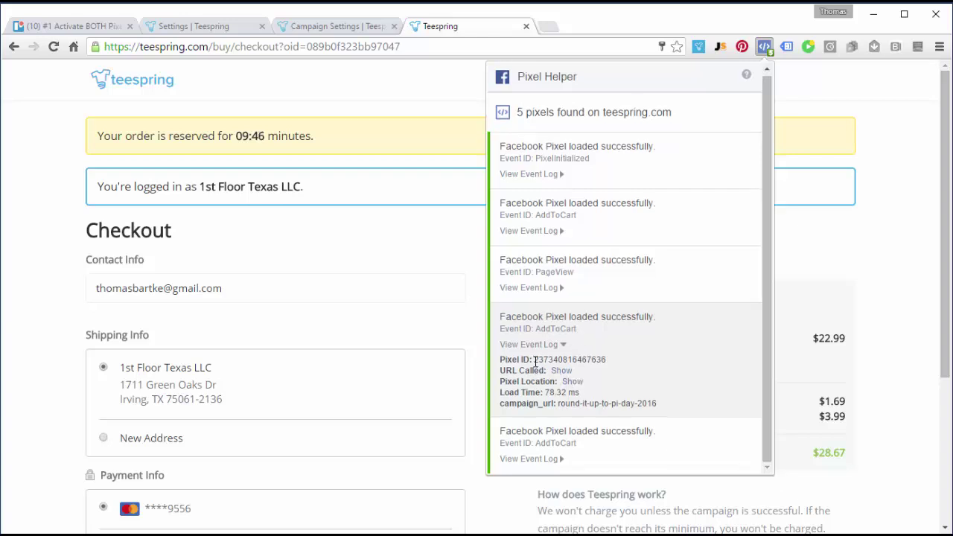
left_click_drag(534, 359, 609, 360)
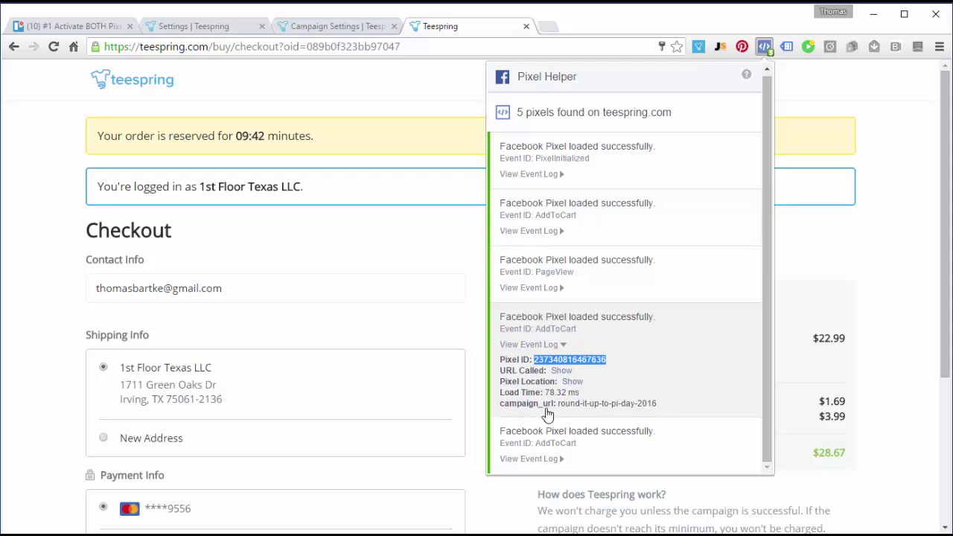
left_click_drag(559, 404, 660, 409)
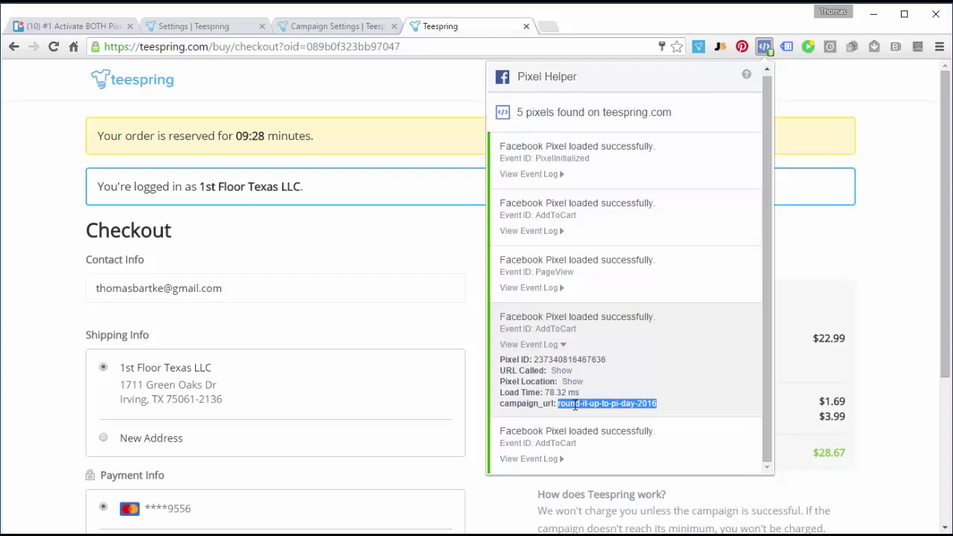
left_click(459, 249)
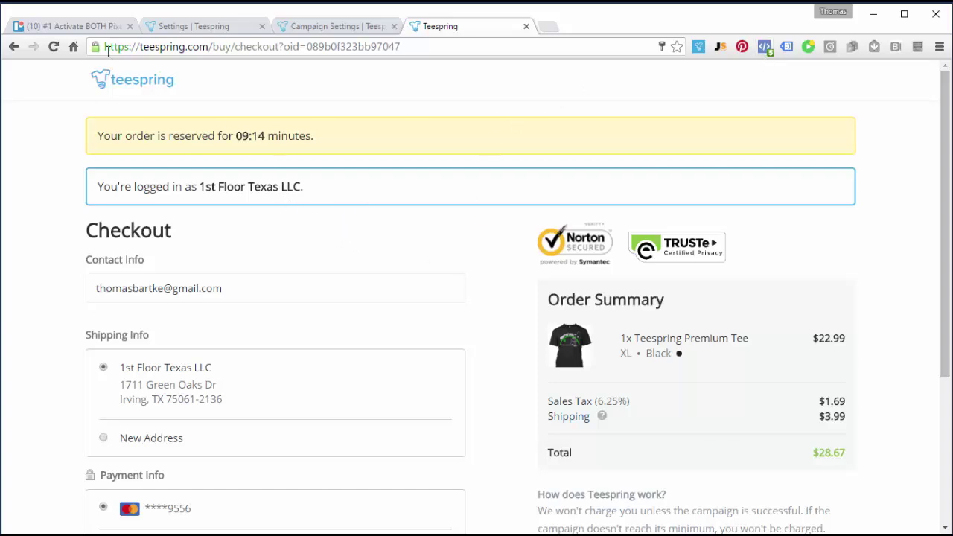
Review the Activate BOTH Pixels checklist in Trello and switch to the campaign's tracking settings in Teespring.
left_click(84, 27)
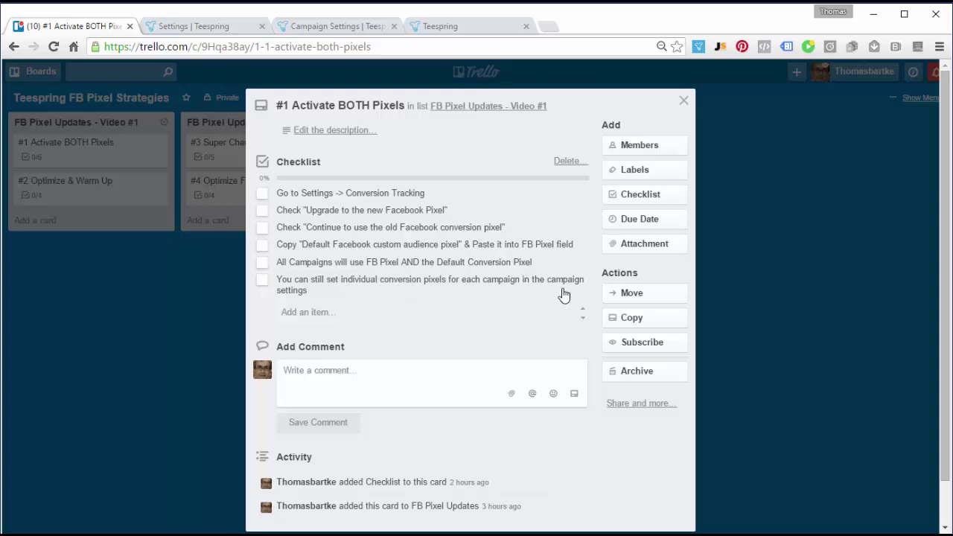
left_click(331, 26)
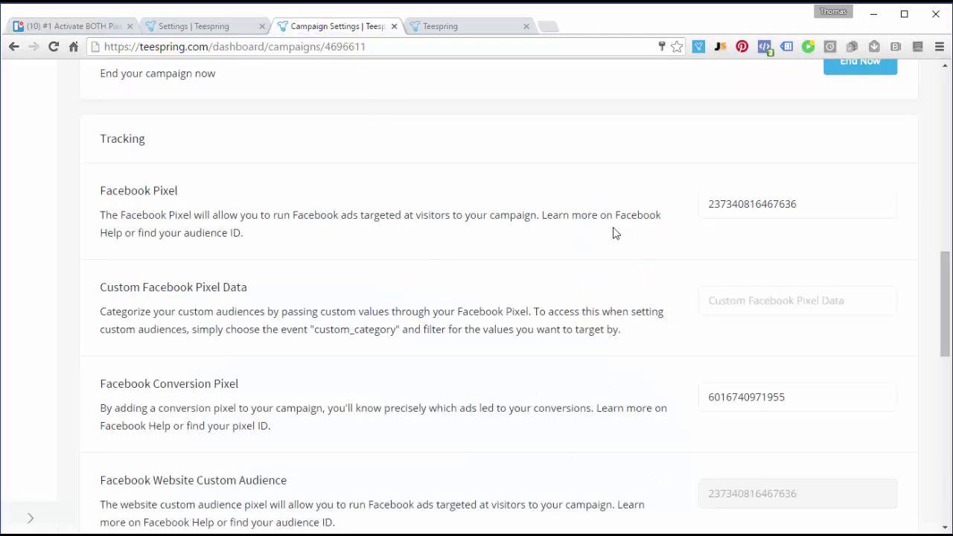
Review the IDs in the campaign's Facebook Pixel and Facebook Conversion Pixel tracking fields.
scroll(615, 231, "up", 2)
scroll(615, 233, "down", 1)
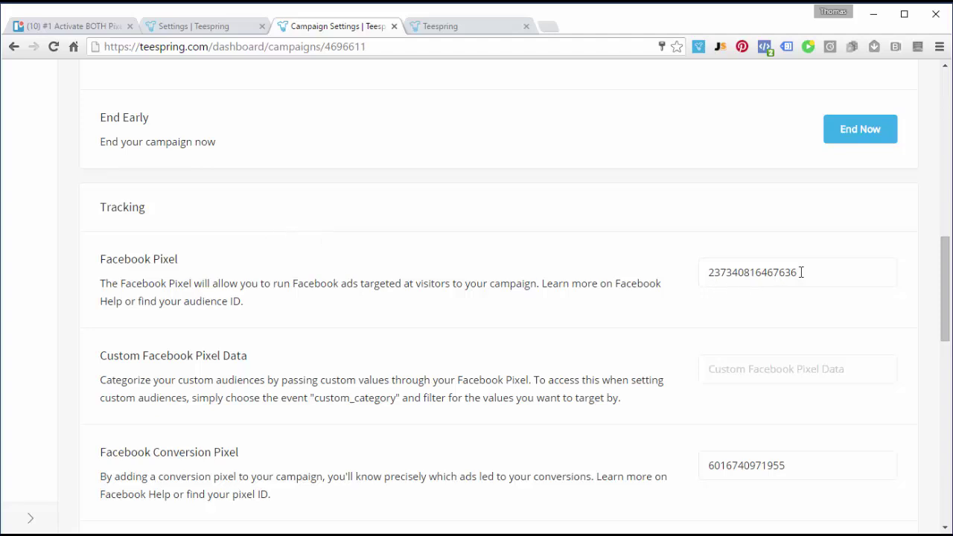
left_click_drag(801, 272, 685, 272)
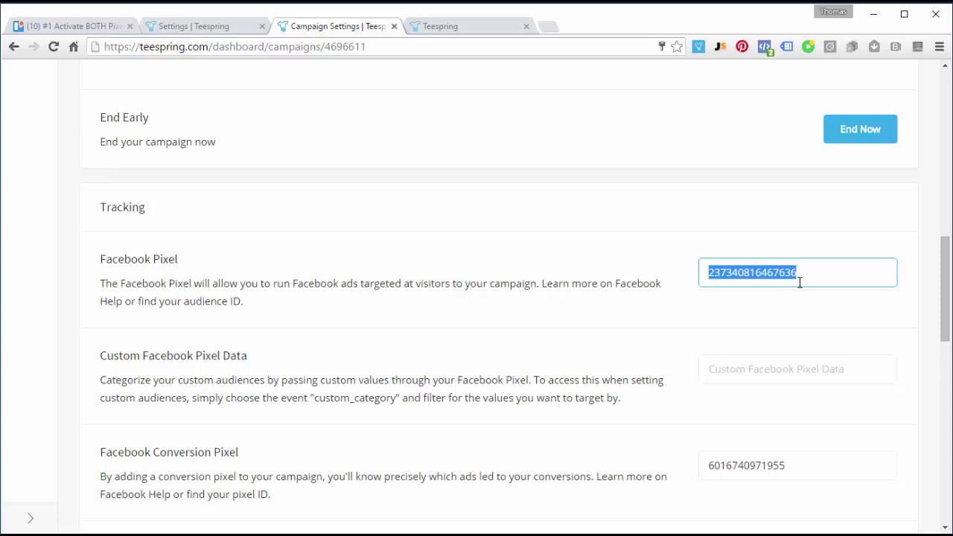
left_click(679, 290)
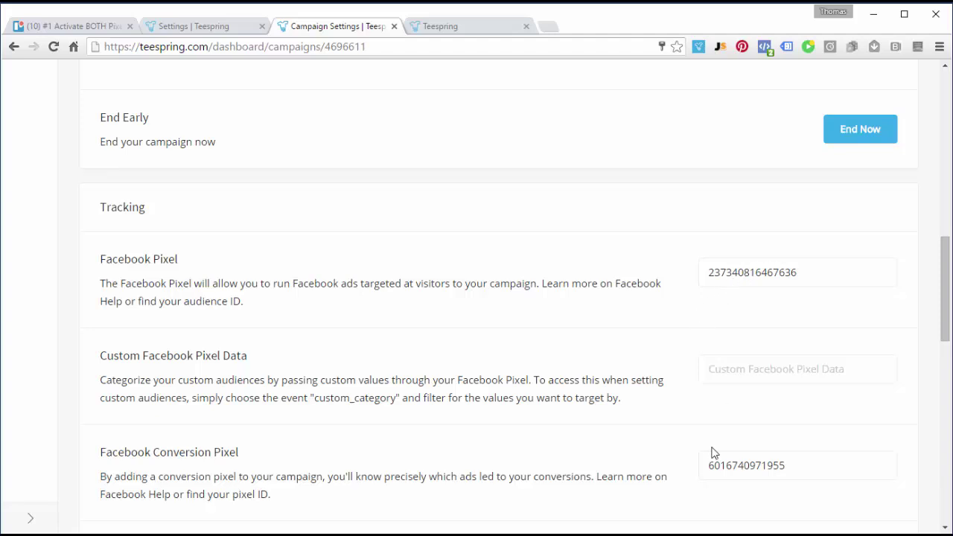
scroll(368, 458, "down", 1)
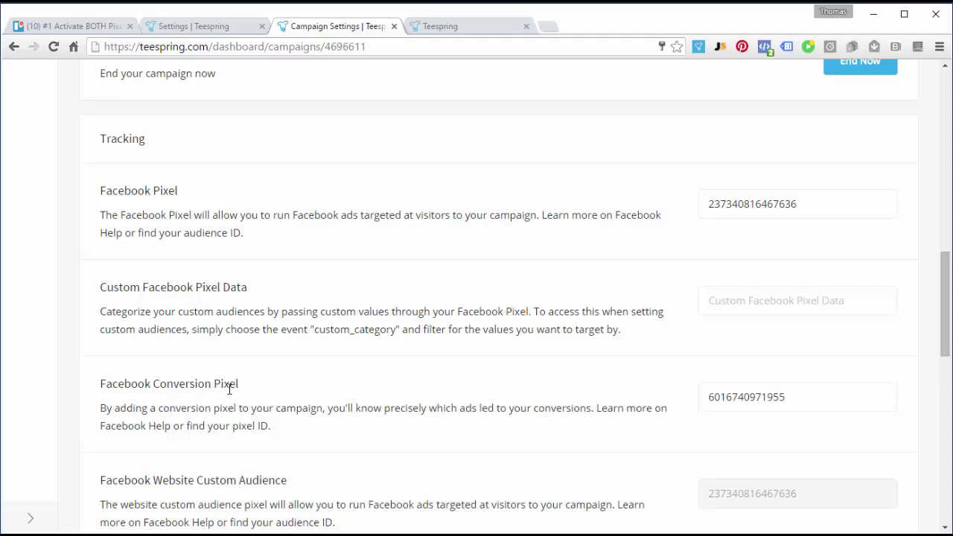
left_click_drag(786, 397, 685, 394)
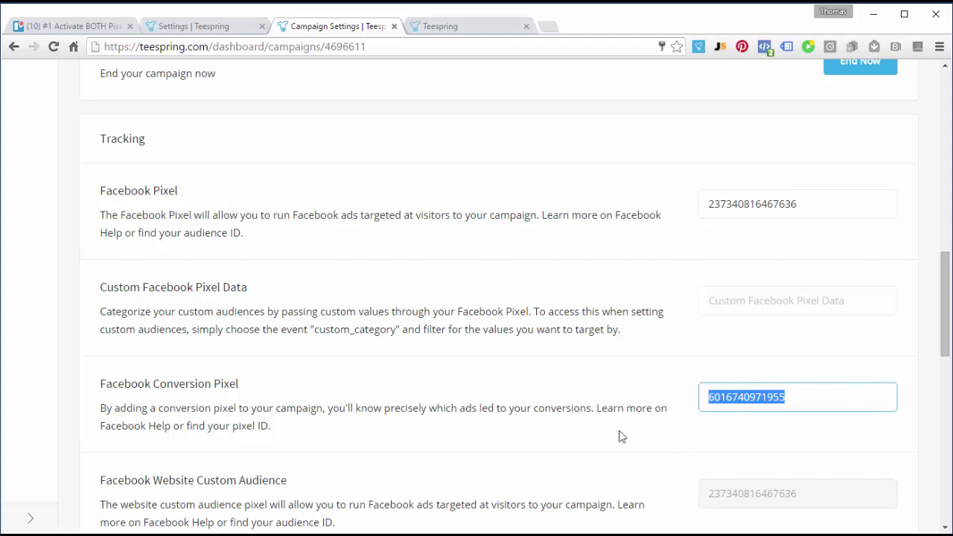
left_click(593, 411)
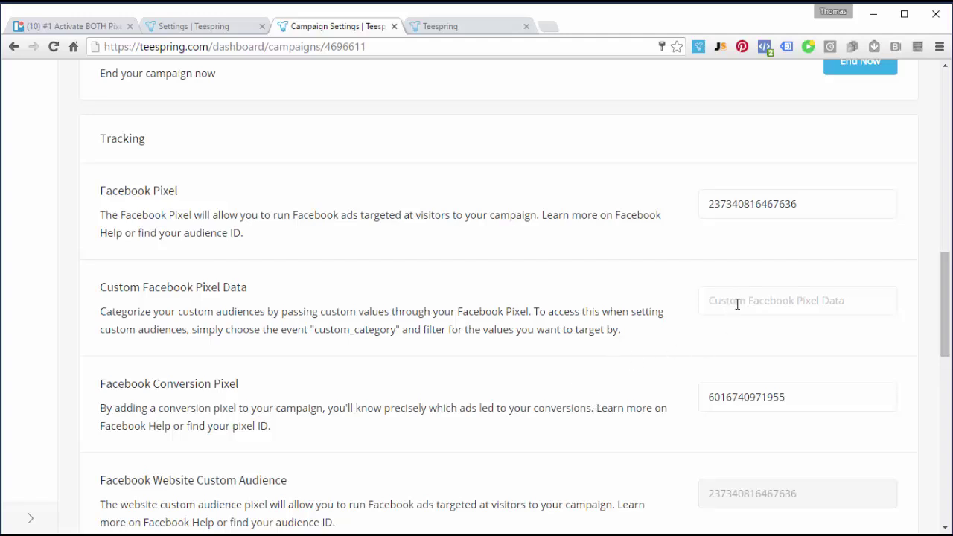
Switch to Trello, close the Activate BOTH Pixels card and open the #2 Optimize & Warm Up checklist.
left_click(68, 26)
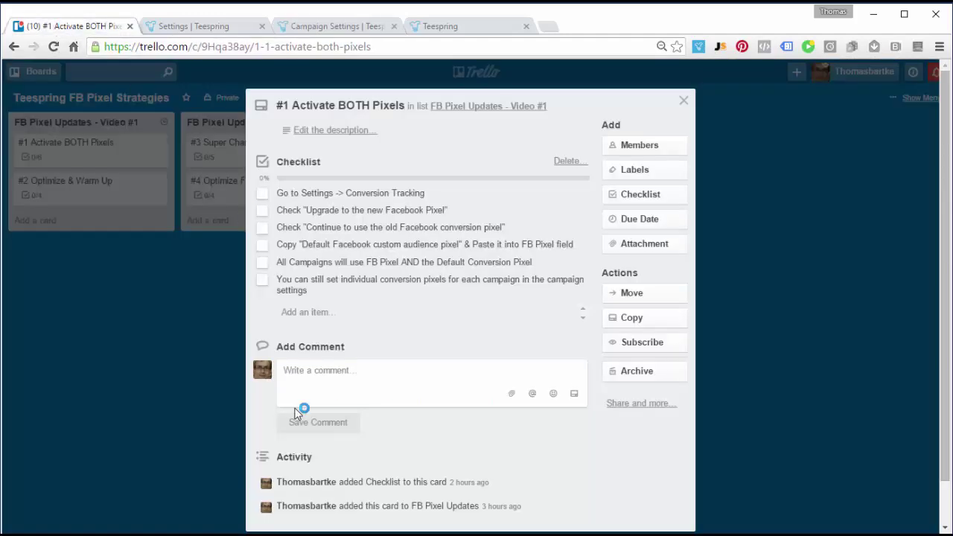
left_click(684, 100)
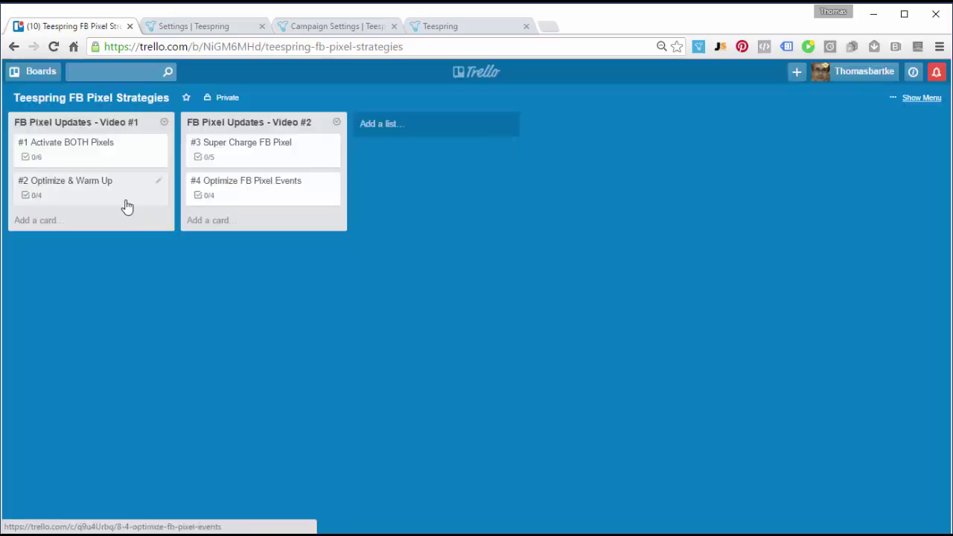
left_click(99, 189)
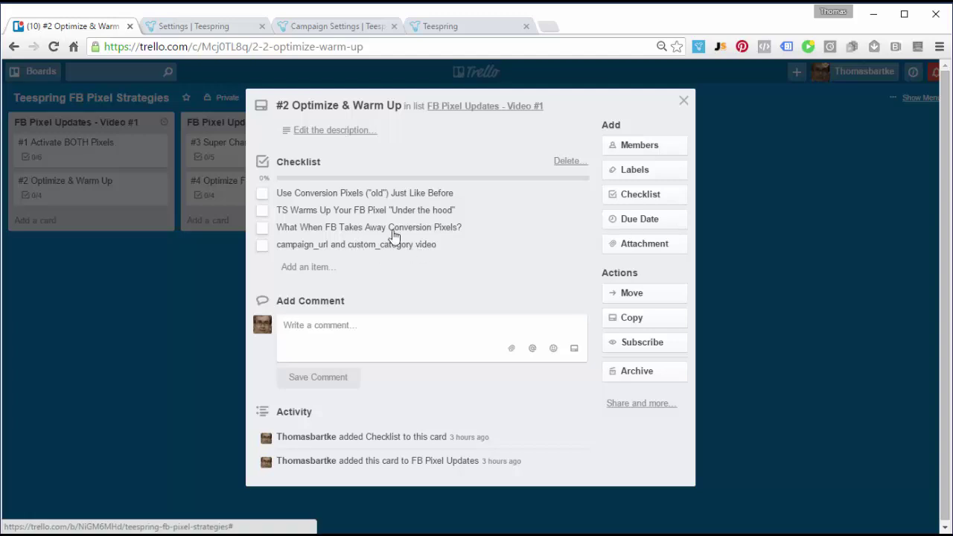
In the Teespring campaign's tracking settings, set Custom Facebook Pixel Data to math_piday.
left_click(322, 26)
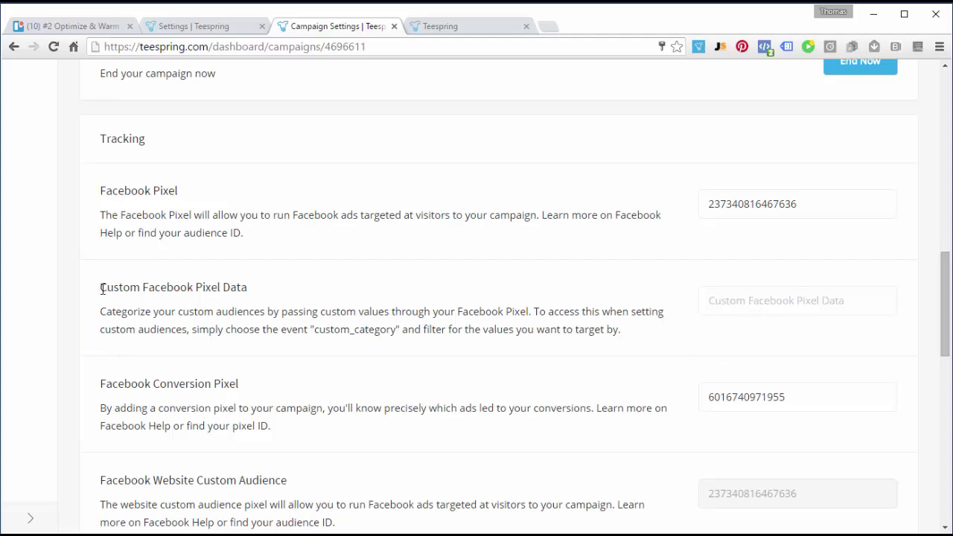
left_click(745, 303)
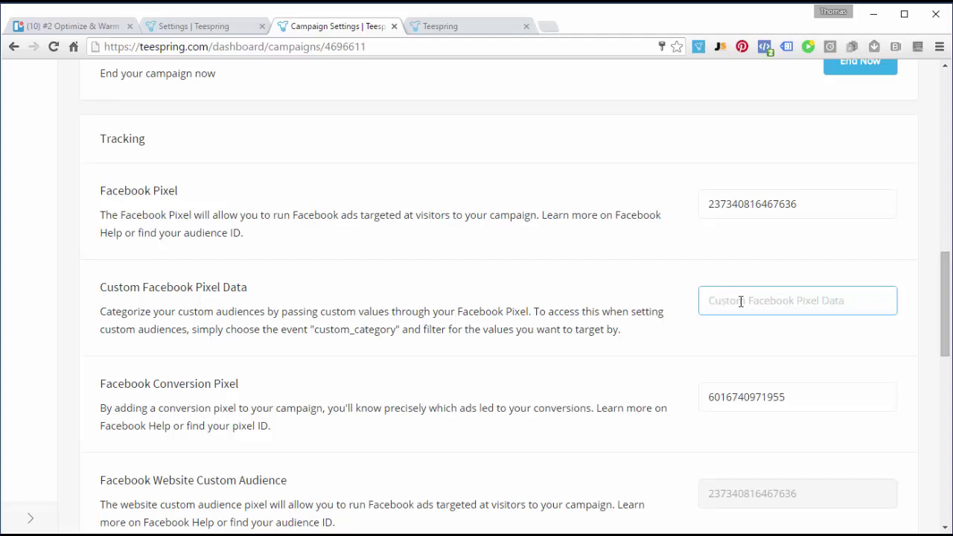
type("math")
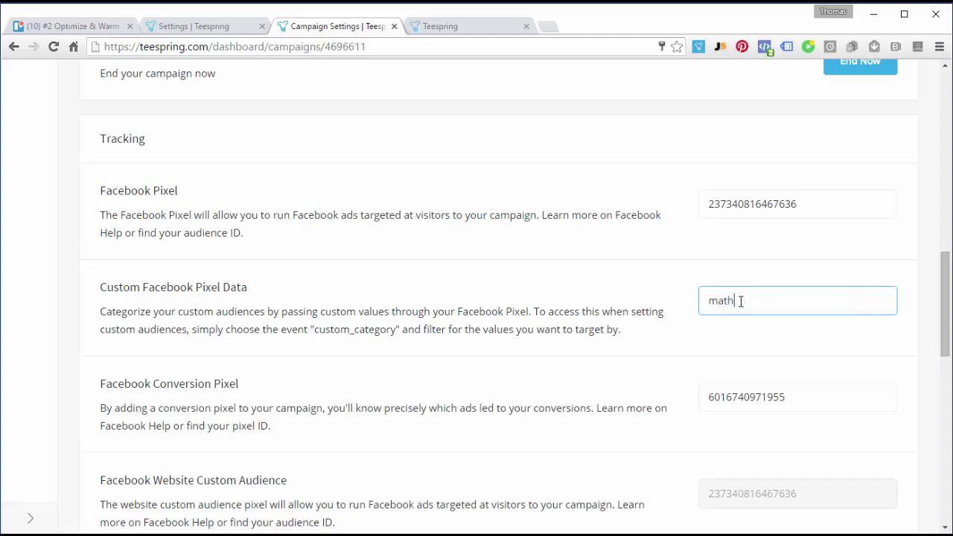
type("_friday")
scroll(649, 359, "down", 2)
scroll(652, 358, "down", 4)
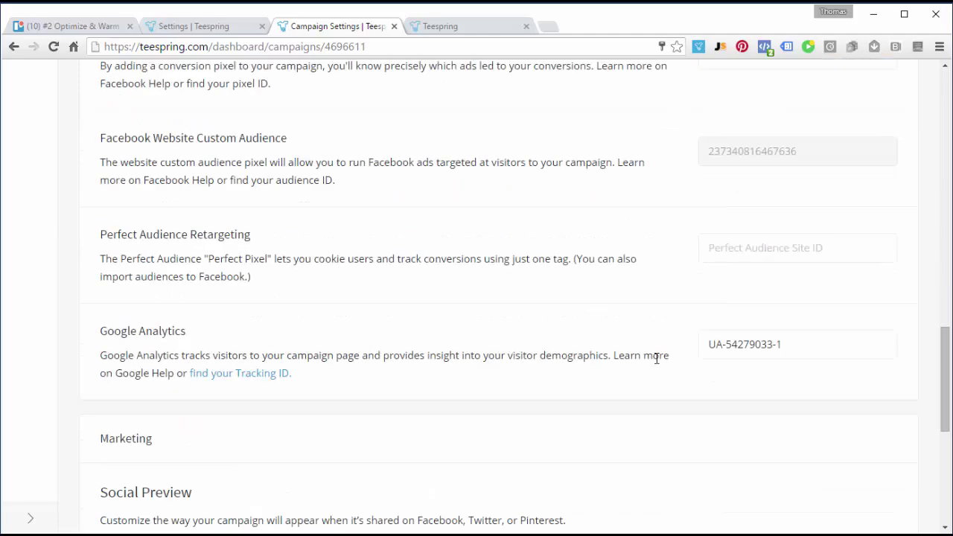
scroll(656, 359, "up", 5)
scroll(657, 362, "down", 6)
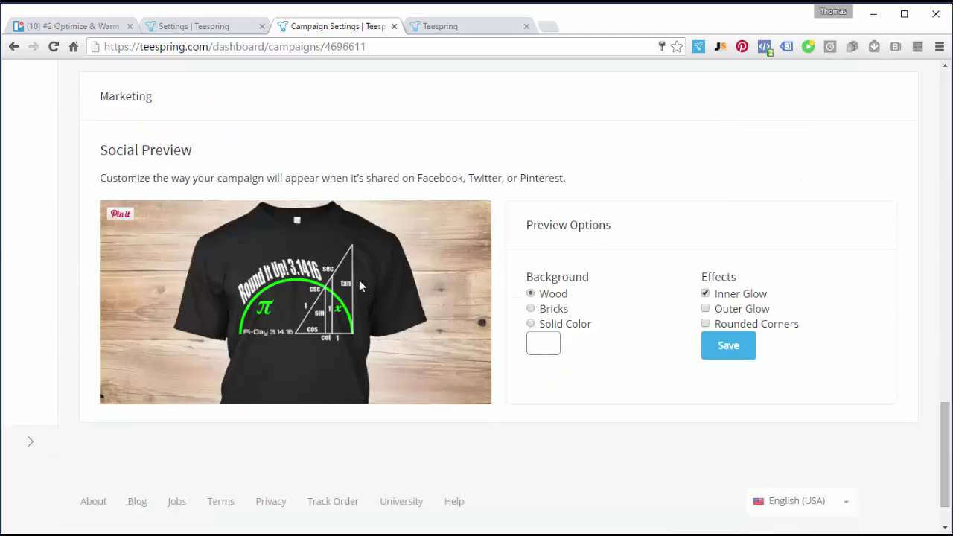
scroll(581, 237, "up", 6)
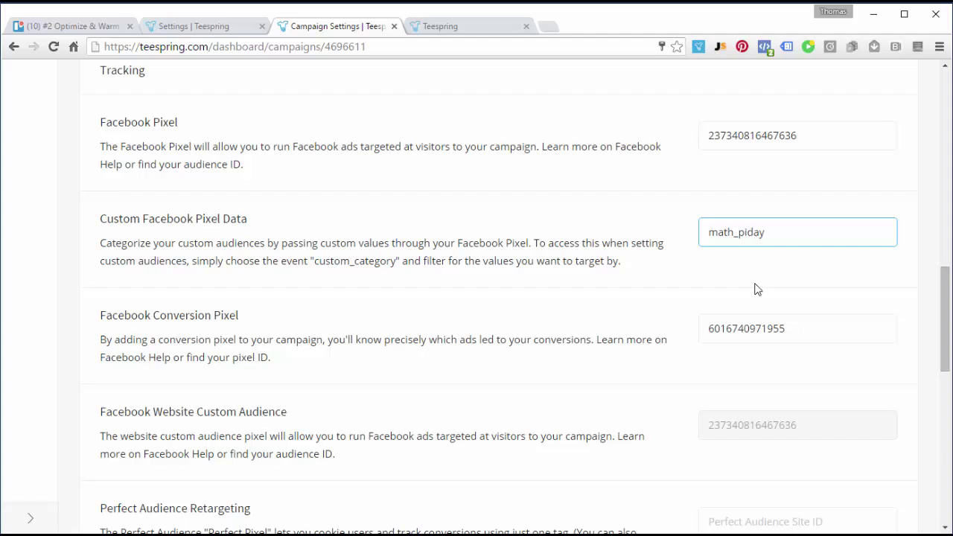
scroll(682, 249, "up", 3)
scroll(687, 279, "down", 3)
left_click(685, 233)
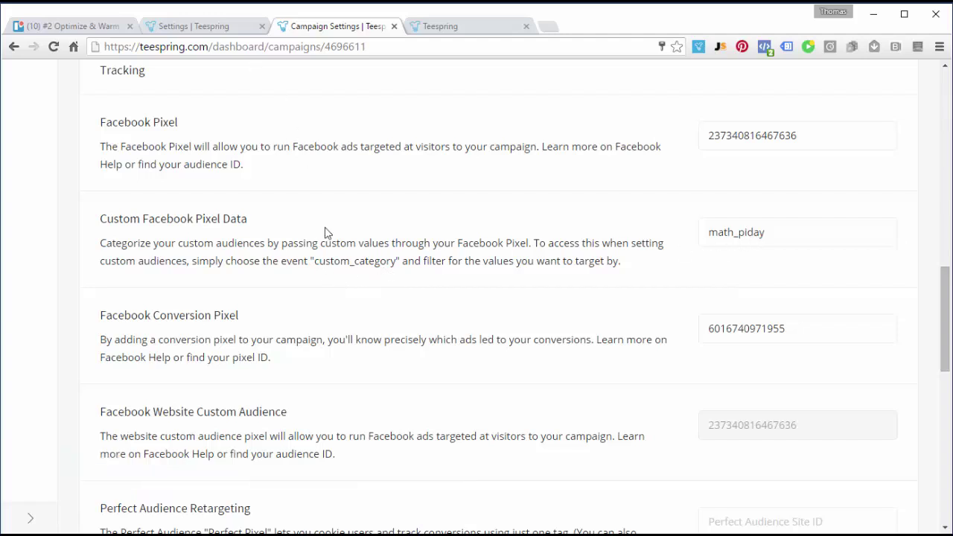
Check the custom_category event name against the custom pixel data value, and return to the Optimize & Warm Up checklist in Trello.
left_click_drag(314, 262, 398, 265)
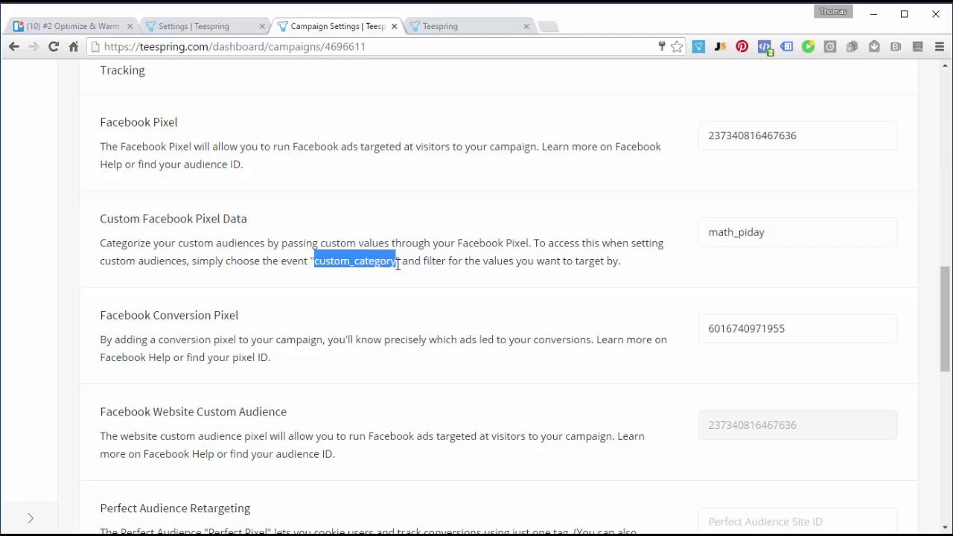
left_click_drag(790, 237, 678, 235)
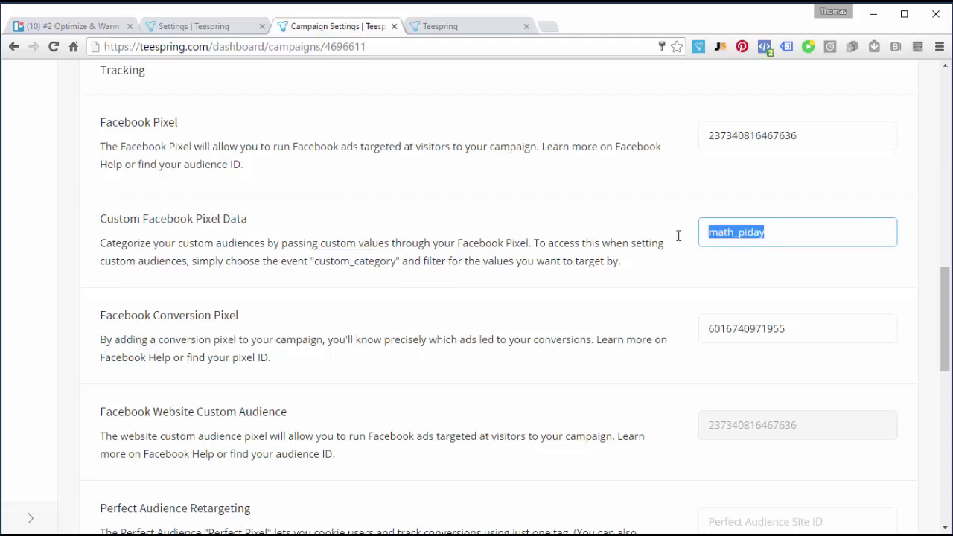
left_click(678, 236)
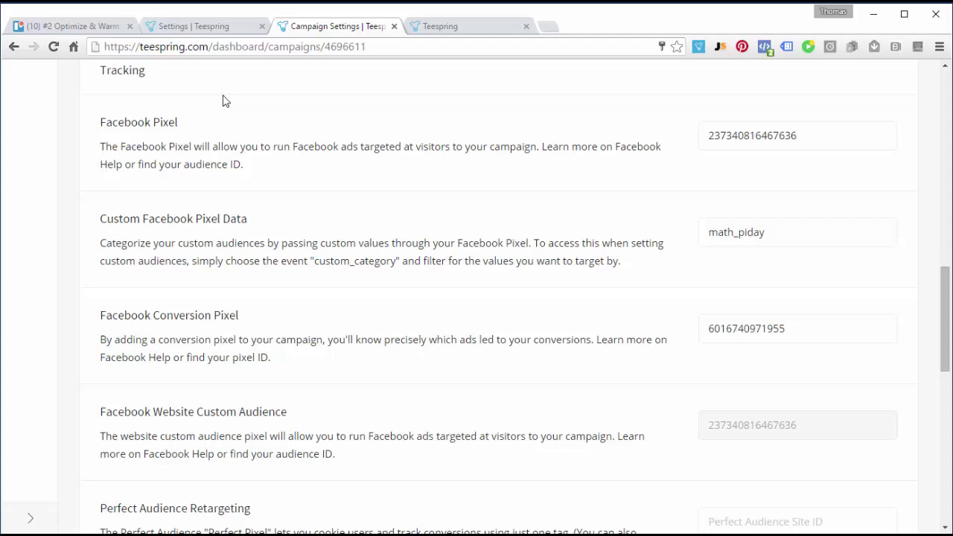
left_click(78, 27)
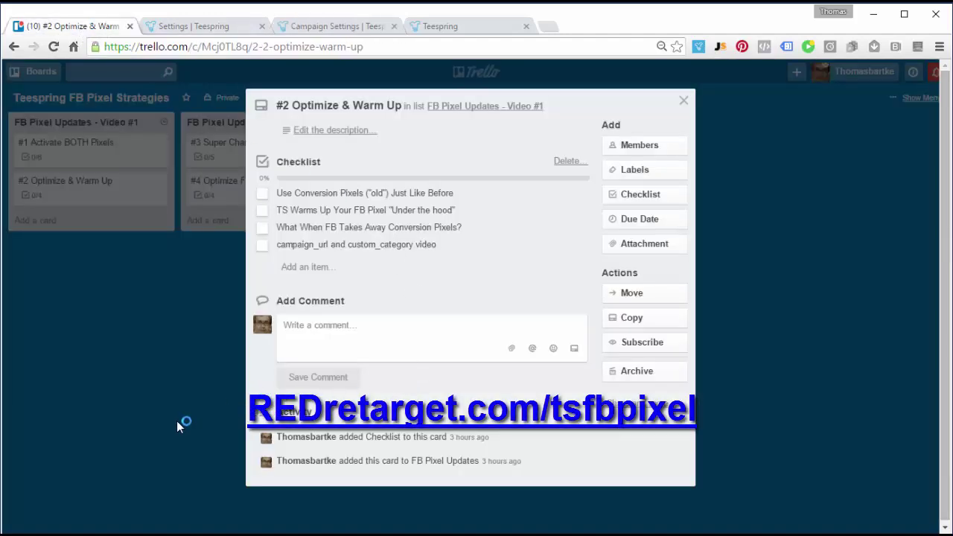